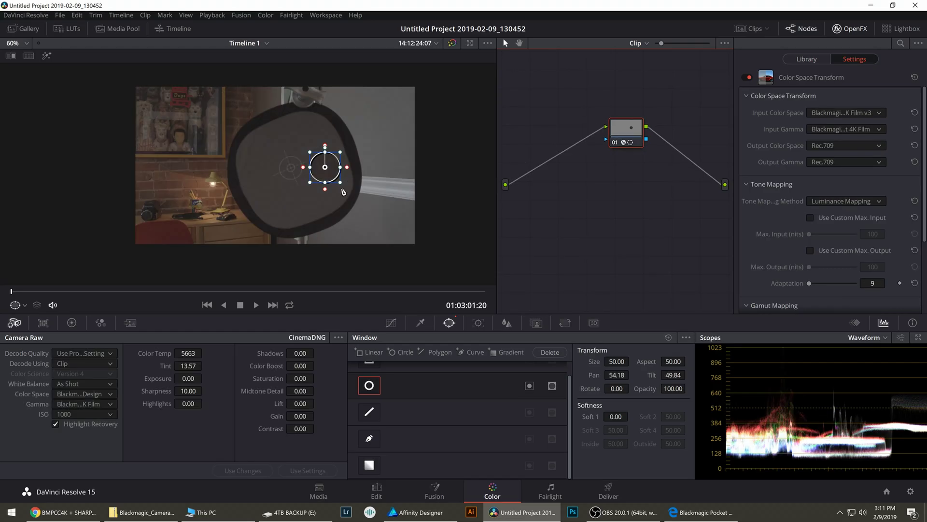
Step: Go to the bay window shot in the Sony S-Log3 clip and lower the Offset on node 02 to -16.25
key(shift+h)
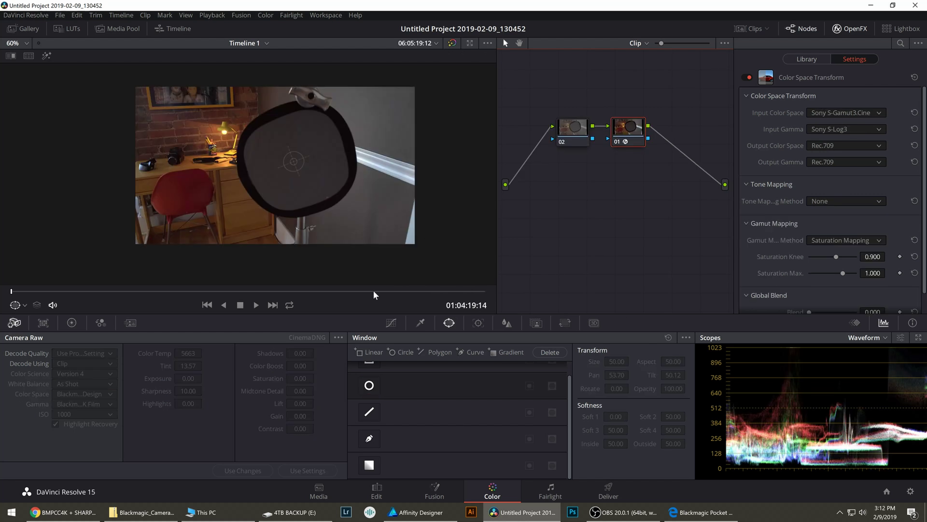
drag(29, 291, 106, 321)
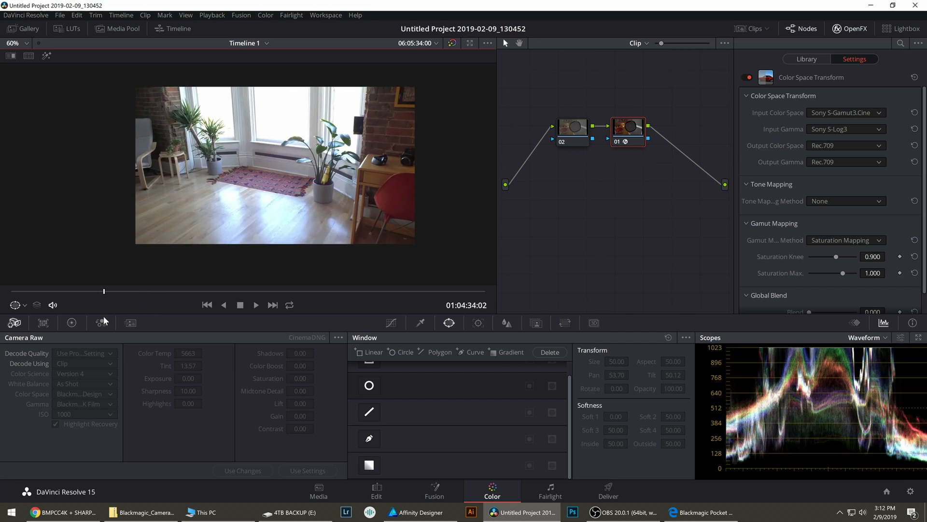
click(584, 133)
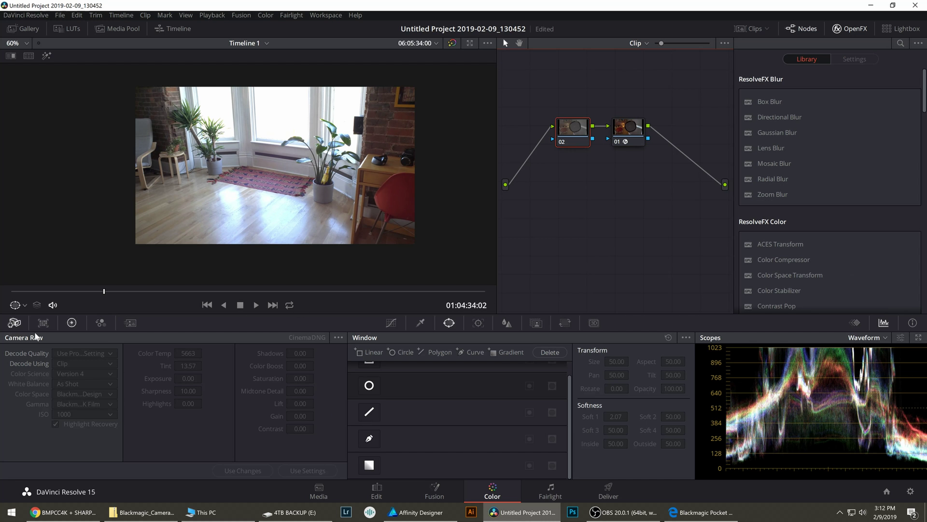
click(72, 324)
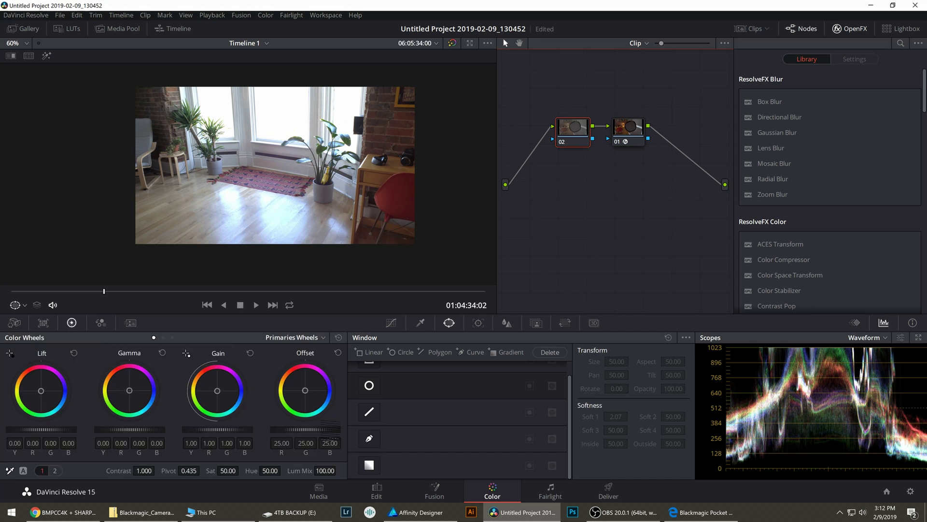
drag(325, 431, 286, 431)
Step: Examine the highlight detail in the bay windows and the brick wall window of the darkened Sony clip
scroll(235, 228, up, 5)
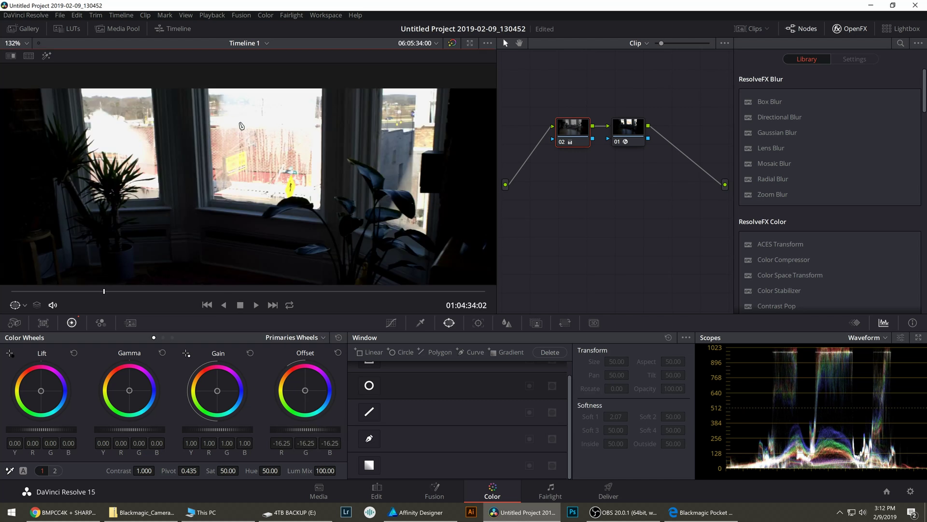
drag(306, 124, 303, 139)
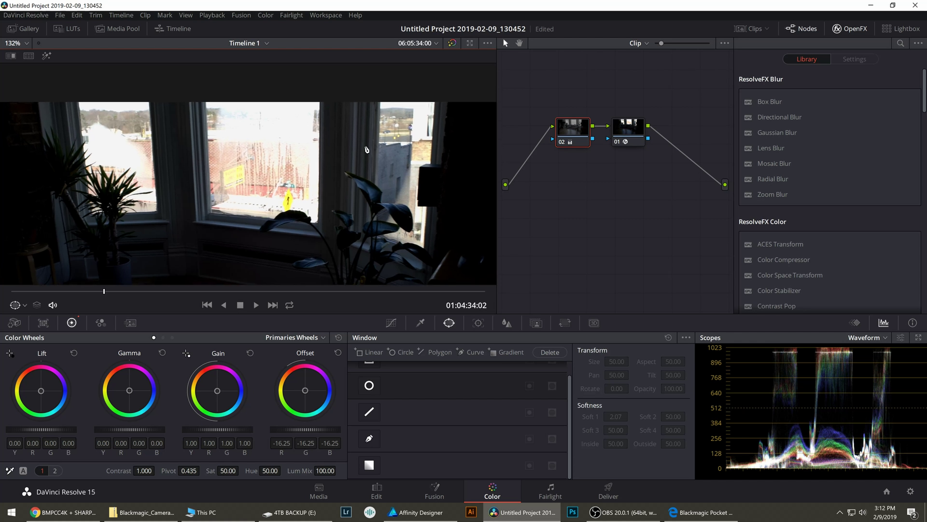
drag(316, 291, 393, 291)
scroll(381, 242, up, 3)
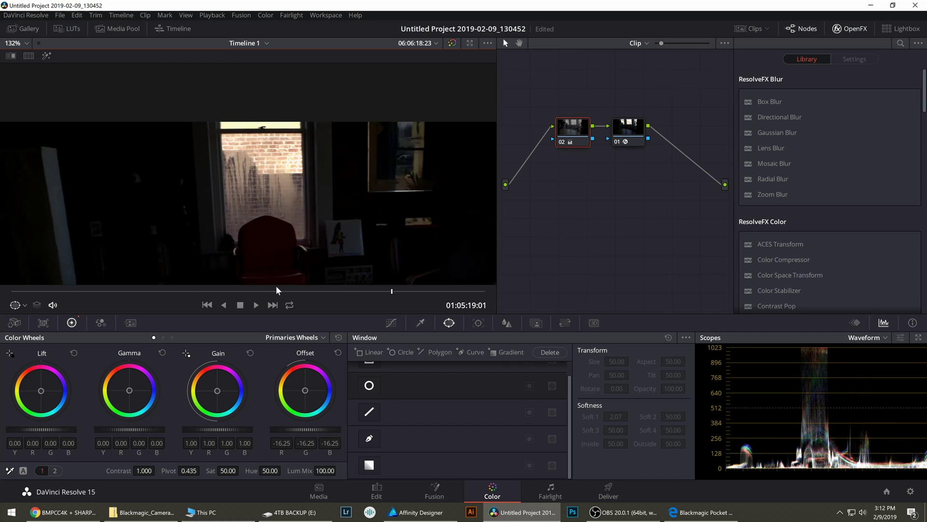
scroll(327, 180, up, 9)
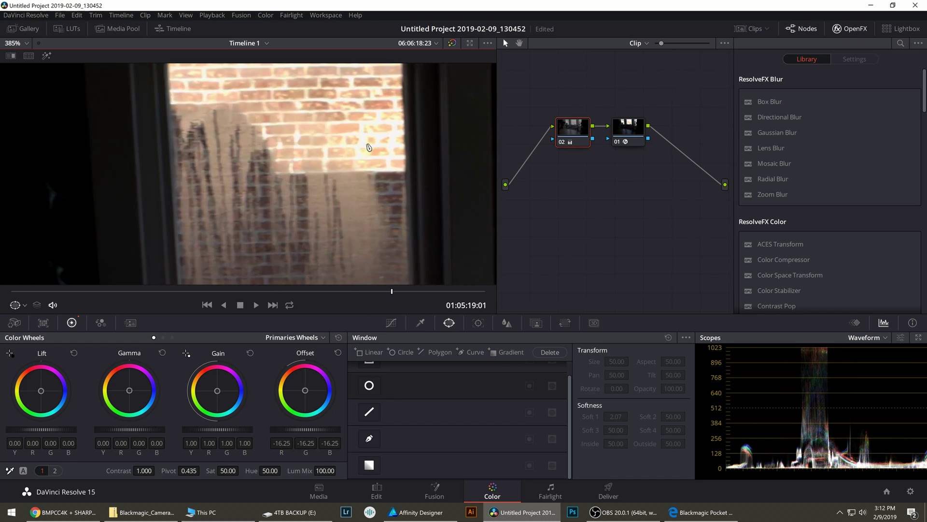
key(shift+z)
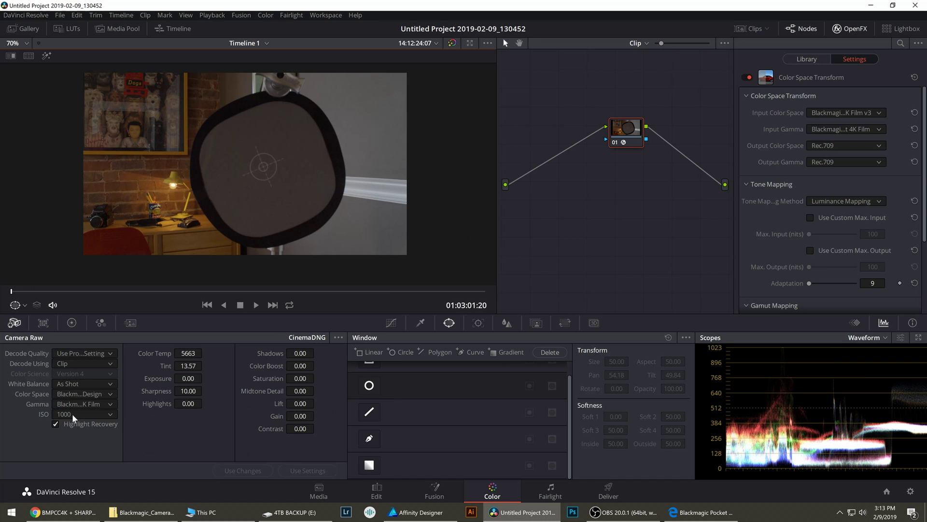
Step: Set the Blackmagic CinemaDNG clip's ISO to 100 and turn off Highlight Recovery
click(75, 415)
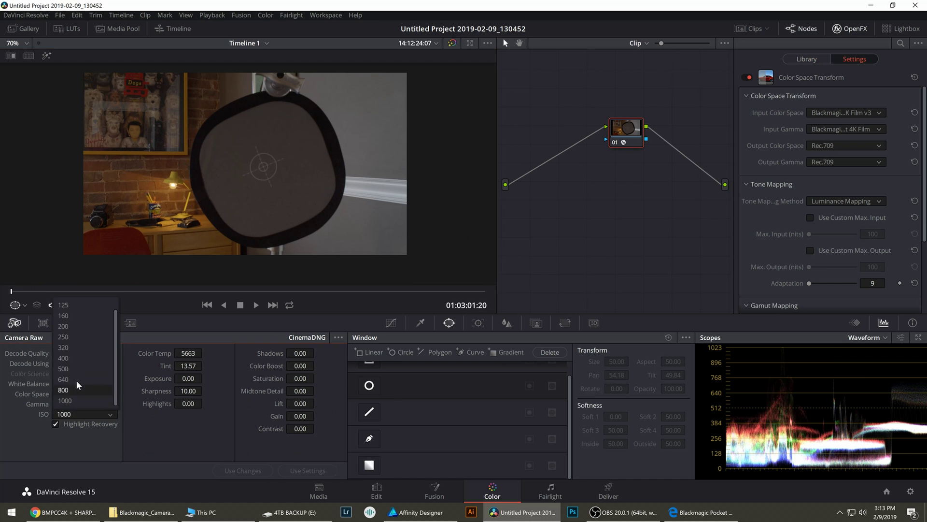
scroll(79, 328, up, 1)
click(83, 309)
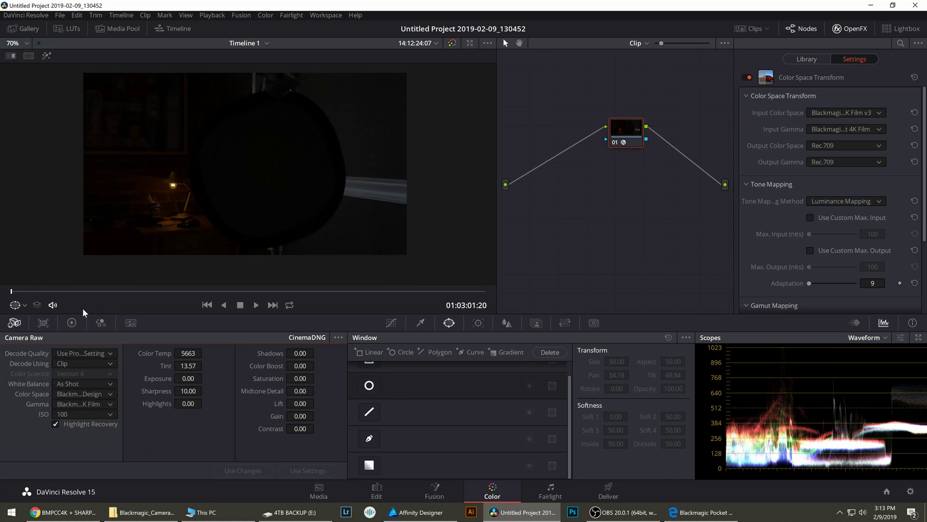
click(56, 426)
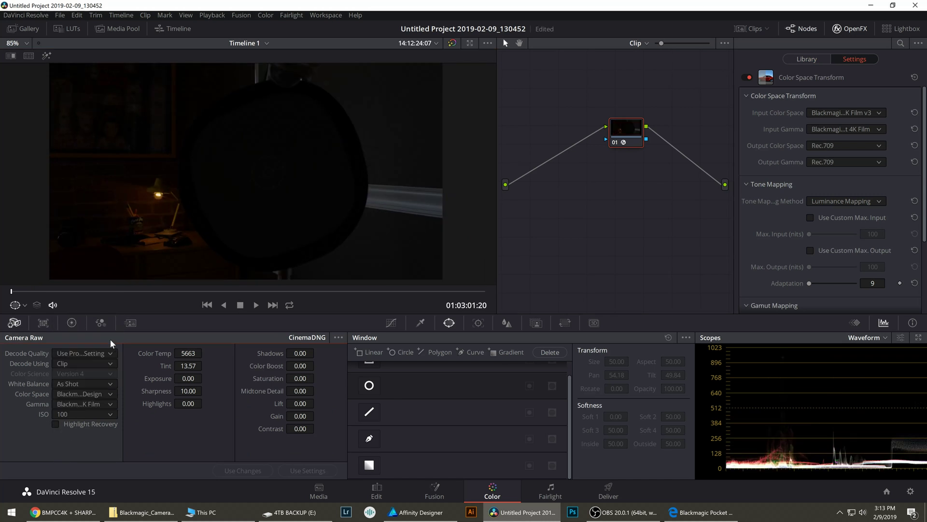
Step: Go to the bay window shot in the Blackmagic clip and lower the raw Exposure to -1.05
drag(42, 292, 120, 303)
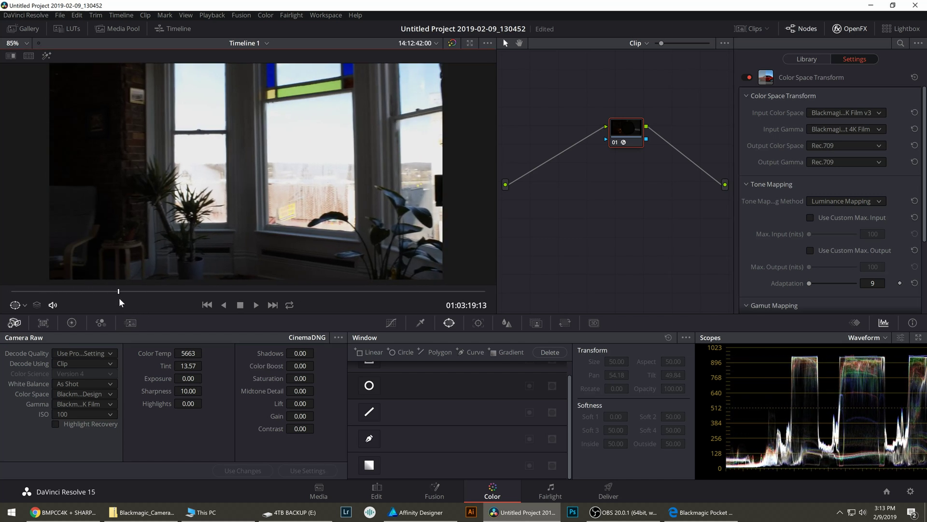
scroll(120, 271, up, 3)
drag(188, 378, 388, 265)
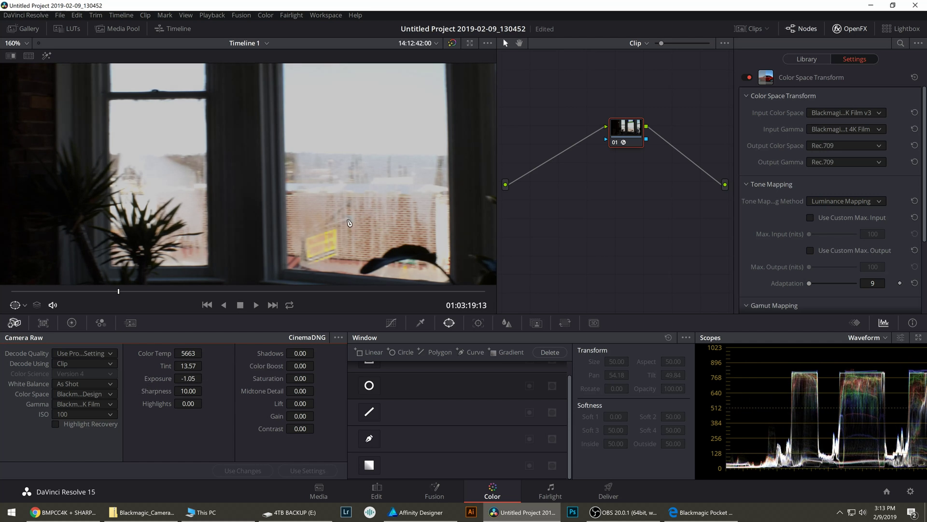
Step: Go to the brick wall window shot, re-enable Highlight Recovery, and lower the raw Exposure to -2.93
scroll(349, 223, down, 2)
drag(347, 293, 391, 291)
scroll(252, 127, up, 2)
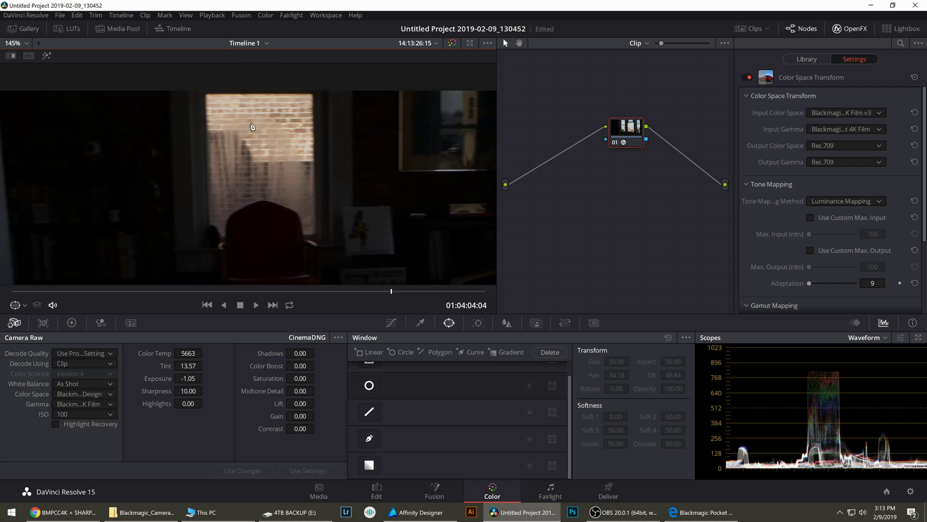
scroll(252, 127, up, 3)
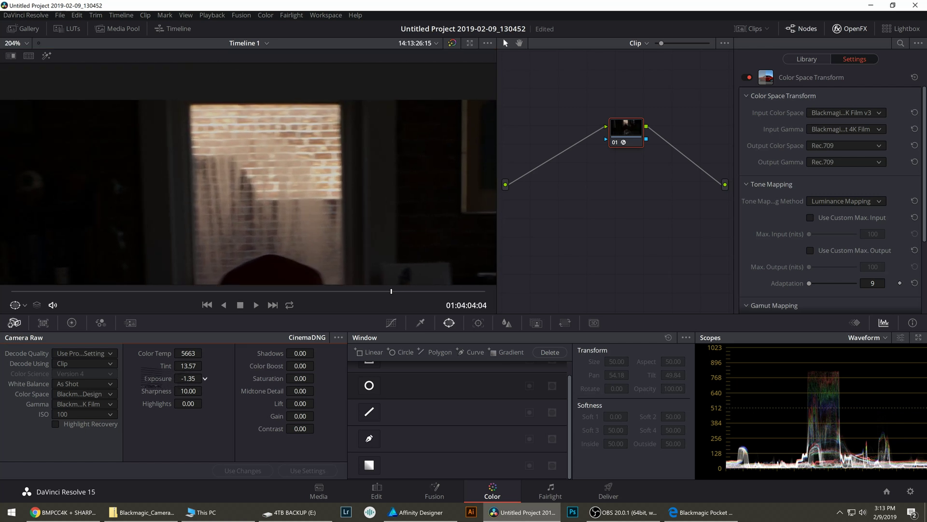
drag(188, 378, 164, 378)
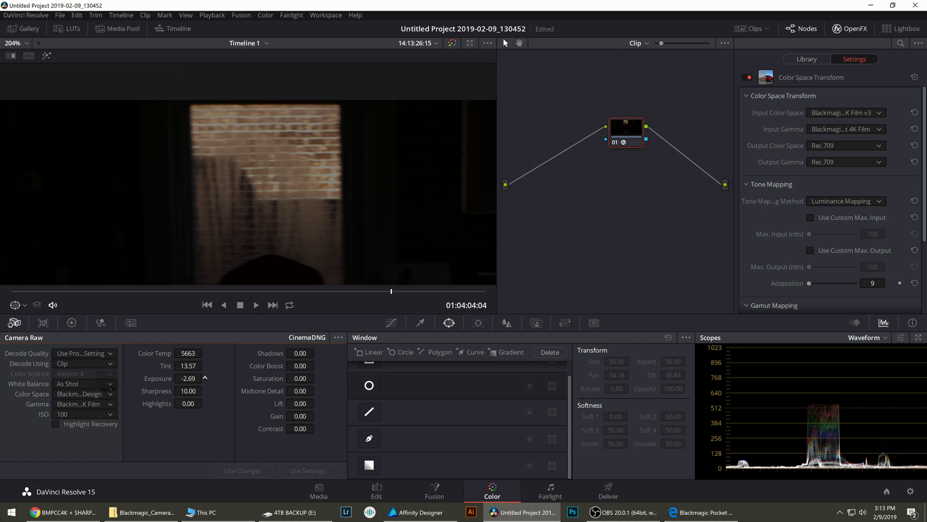
drag(187, 379, 187, 384)
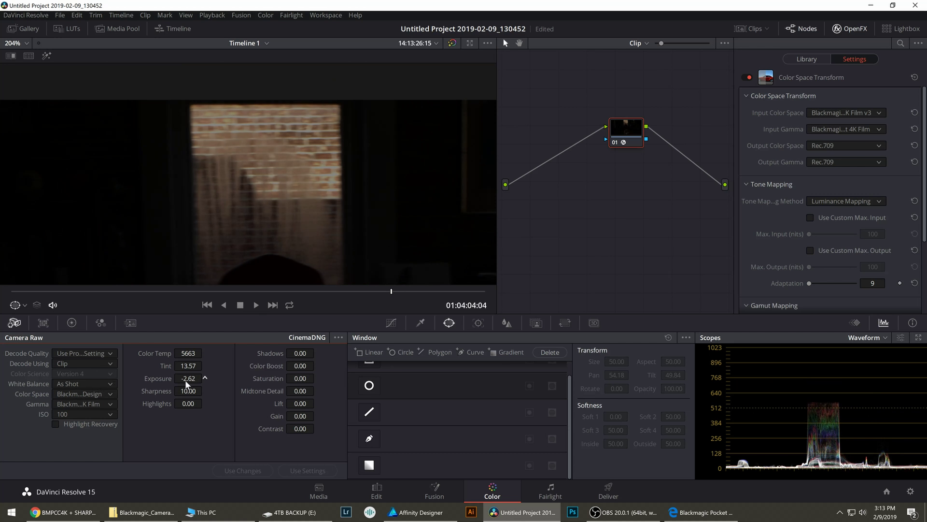
click(56, 424)
mouse_move(178, 386)
mouse_down()
mouse_move(166, 390)
mouse_move(176, 390)
mouse_up()
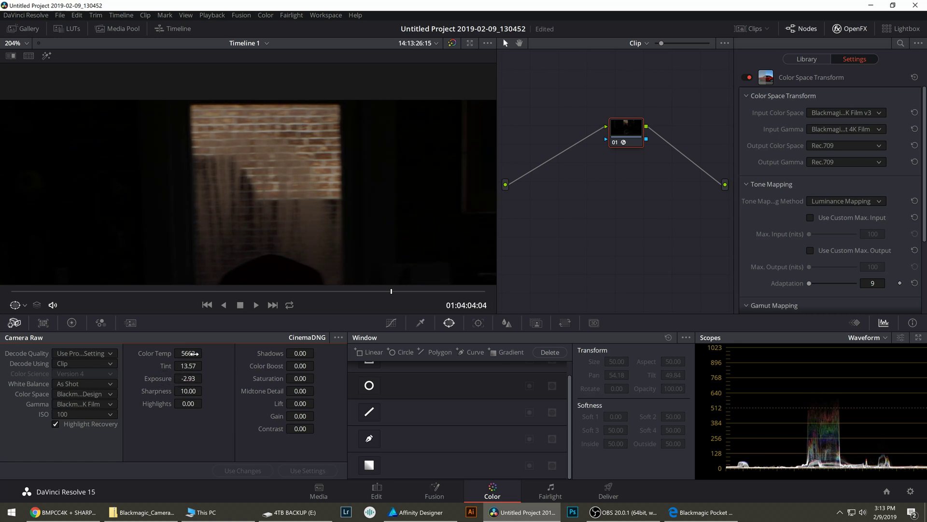
Step: Examine the recovered sky, buildings and brick detail through the bay windows at close range in the Blackmagic clip
click(300, 291)
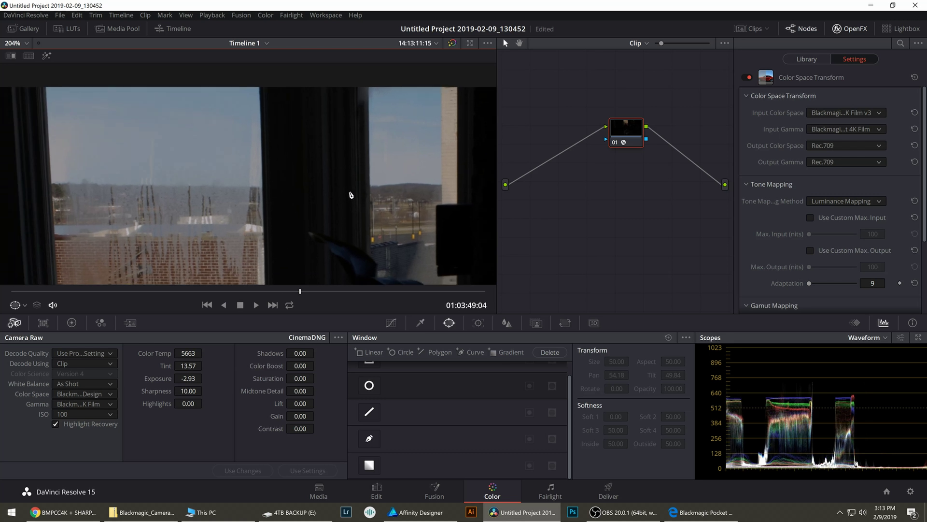
scroll(351, 195, down, 3)
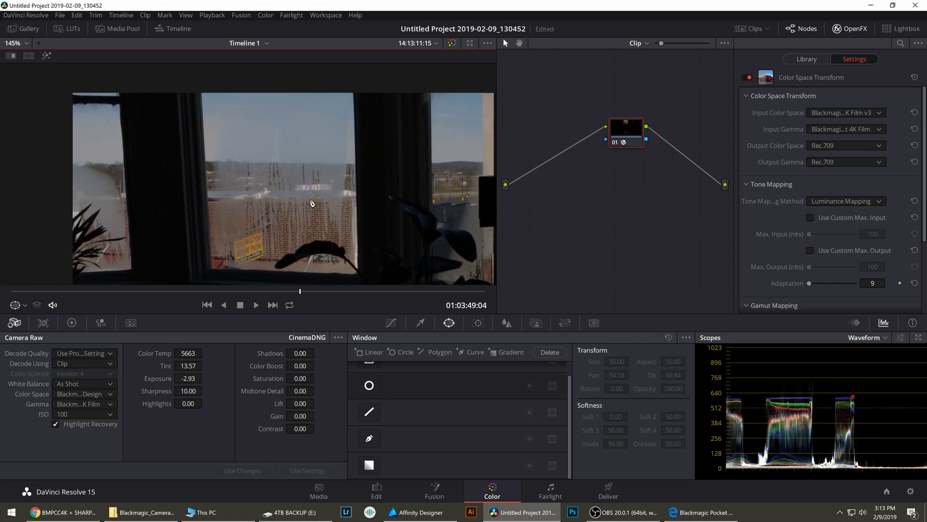
scroll(311, 203, up, 3)
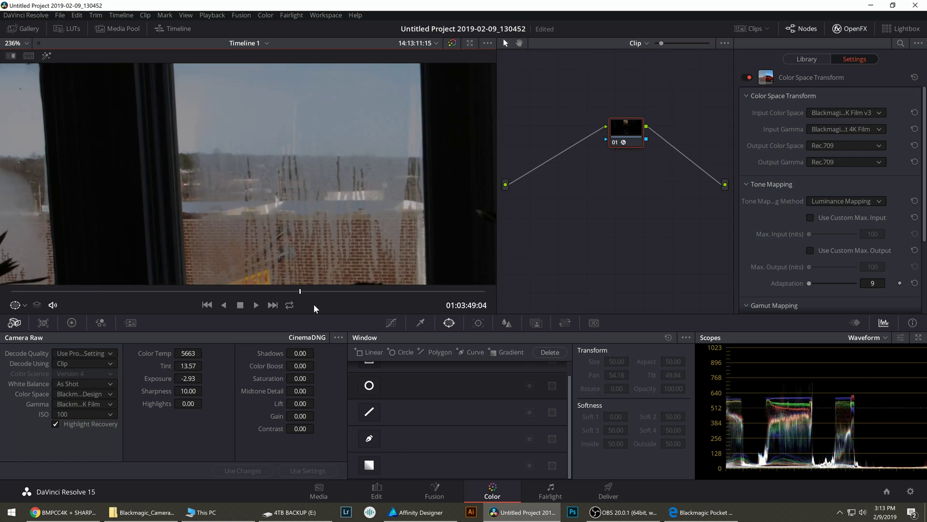
click(303, 291)
scroll(316, 181, down, 2)
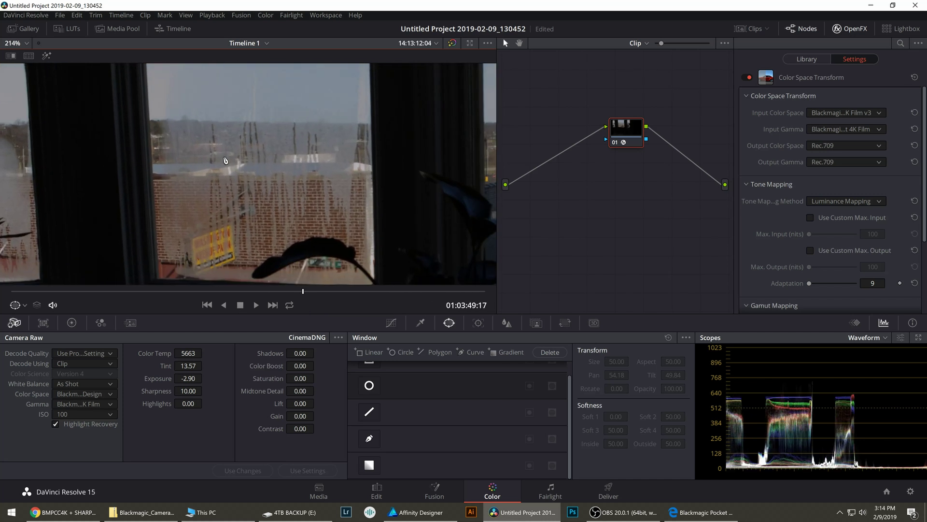
scroll(225, 161, down, 3)
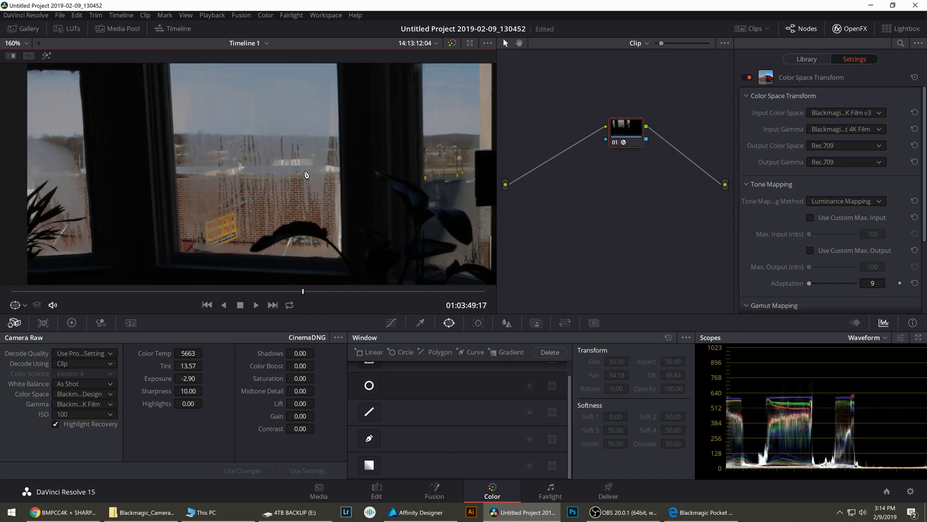
scroll(290, 200, up, 2)
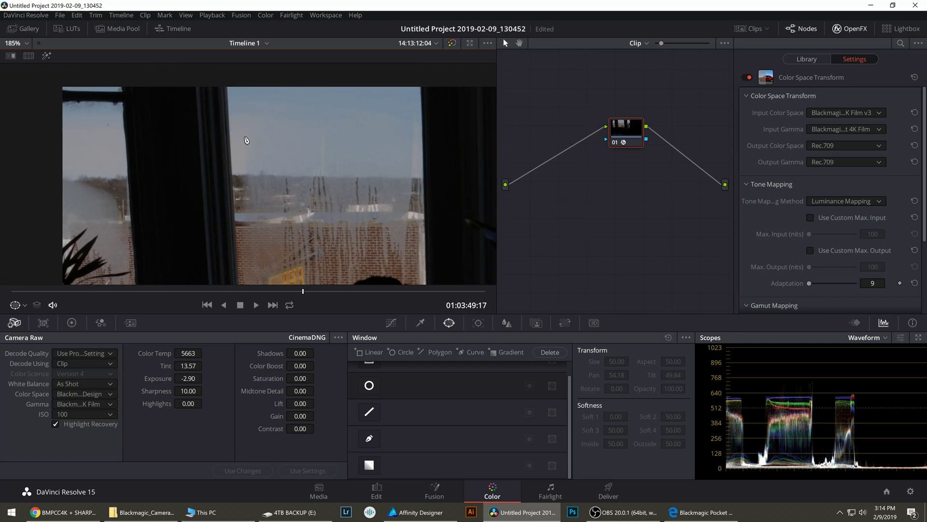
scroll(246, 143, down, 2)
scroll(286, 181, up, 2)
scroll(309, 154, up, 2)
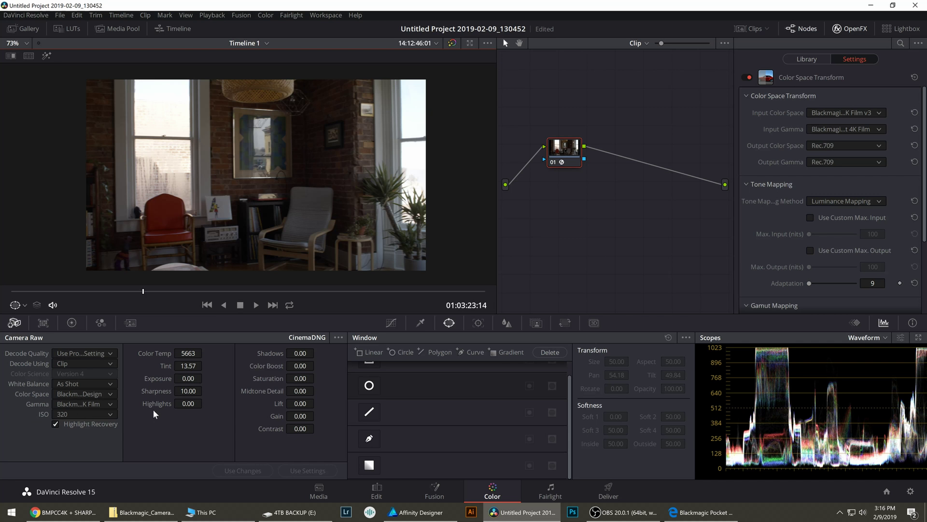
Step: Set the Blackmagic clip's raw Highlights to -100 and raise its Shadows to about 16
scroll(300, 262, down, 1)
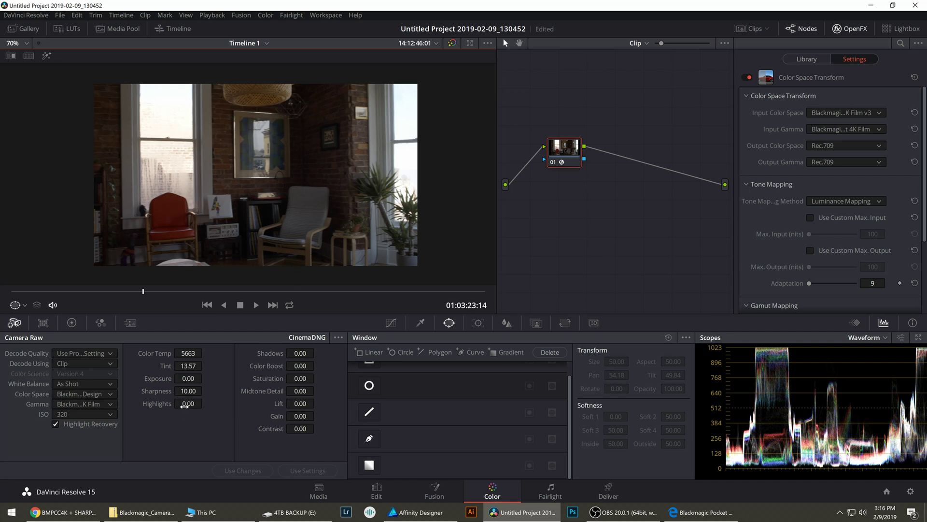
drag(184, 406, 34, 405)
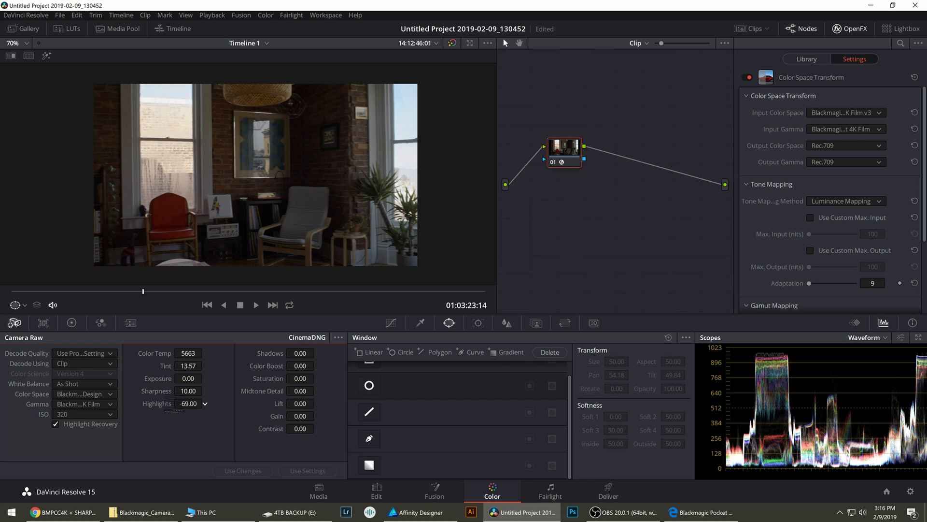
drag(203, 404, 145, 405)
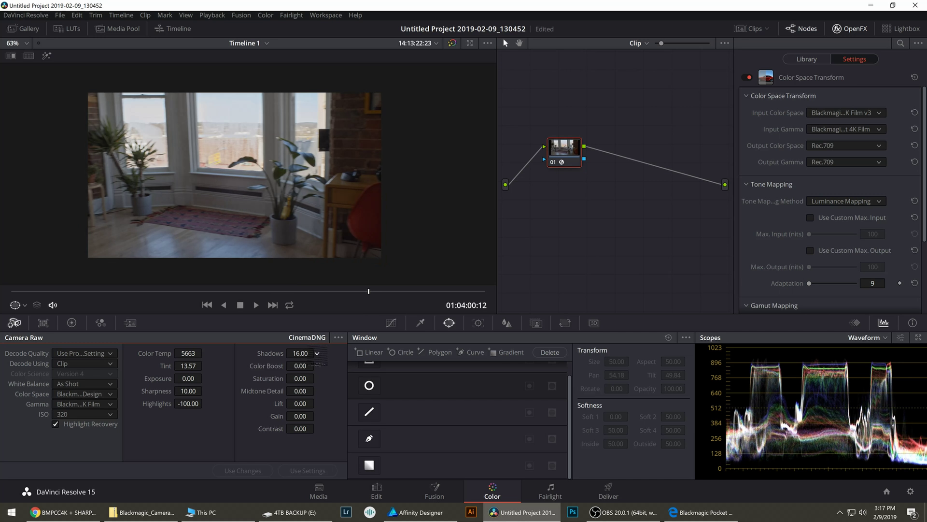
mouse_move(300, 353)
mouse_down()
mouse_move(316, 353)
mouse_move(304, 353)
mouse_up()
drag(370, 292, 395, 303)
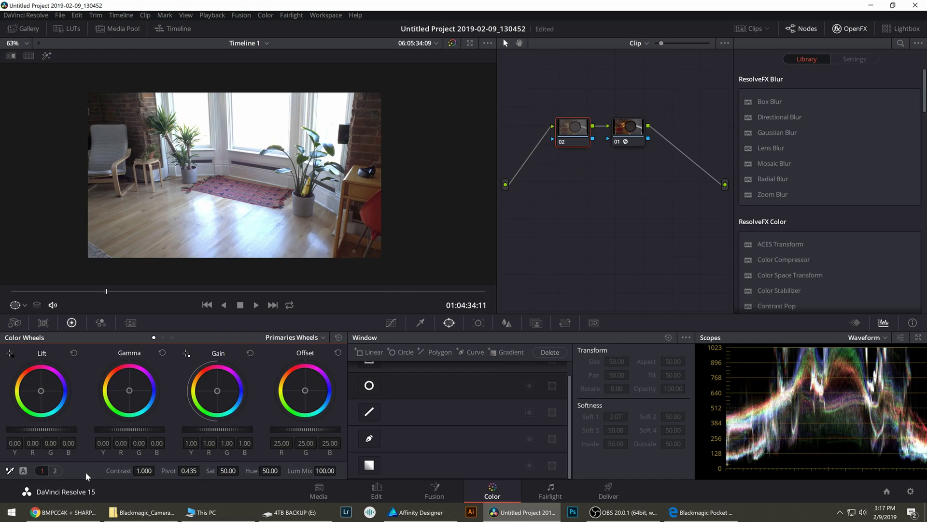
Step: Set the highlights adjustment on the Sony clip's node 02 to -100 and its Offset to 15.75
click(55, 470)
drag(325, 470, 290, 470)
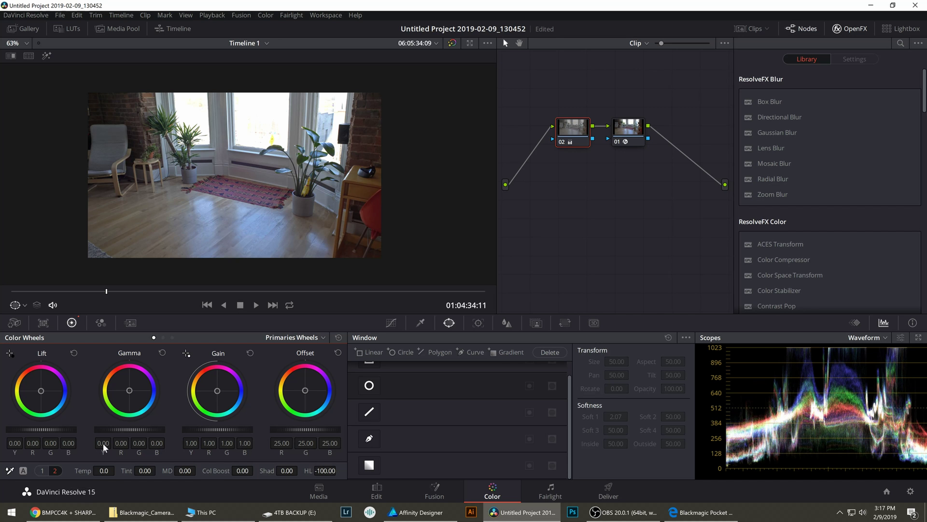
drag(312, 434, 288, 429)
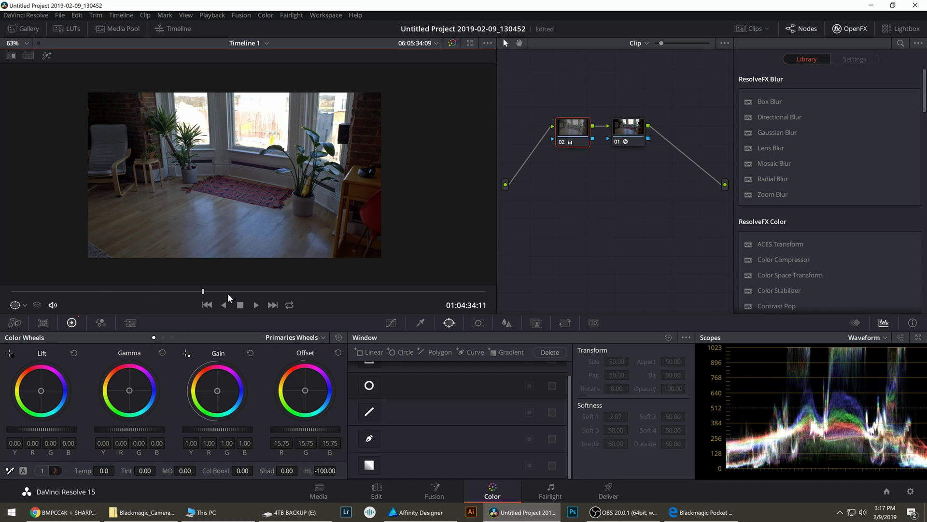
Step: Lower the Gain on node 02 to 0.94 at the Sony clip's later bay window shot and inspect the window highlights
drag(203, 292, 384, 290)
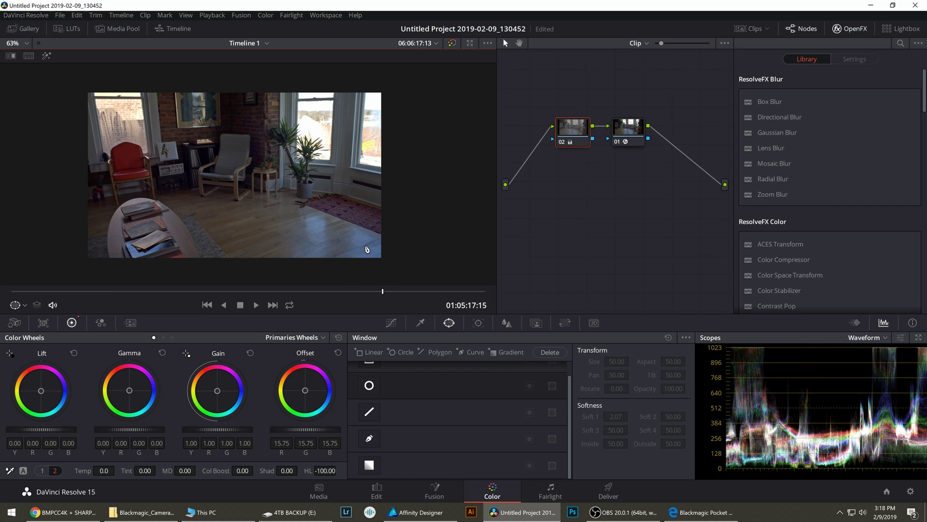
scroll(244, 186, up, 3)
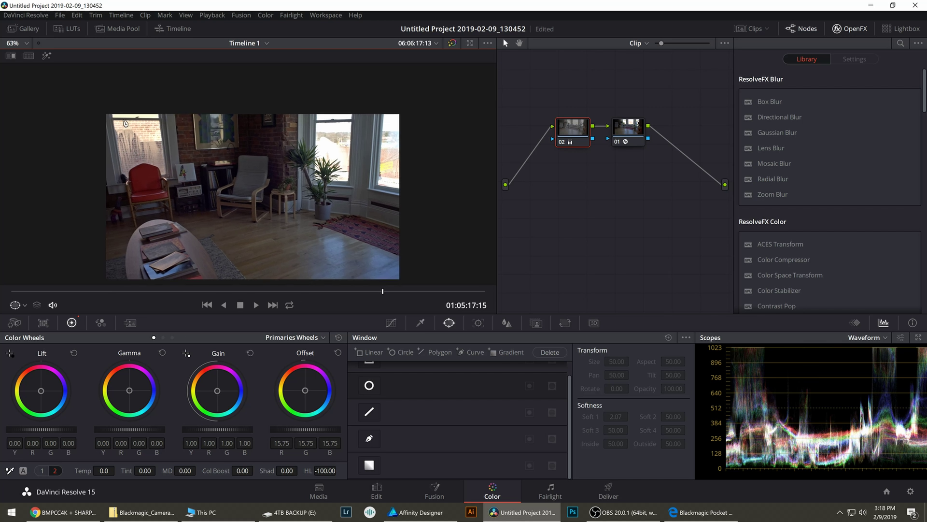
scroll(182, 164, up, 2)
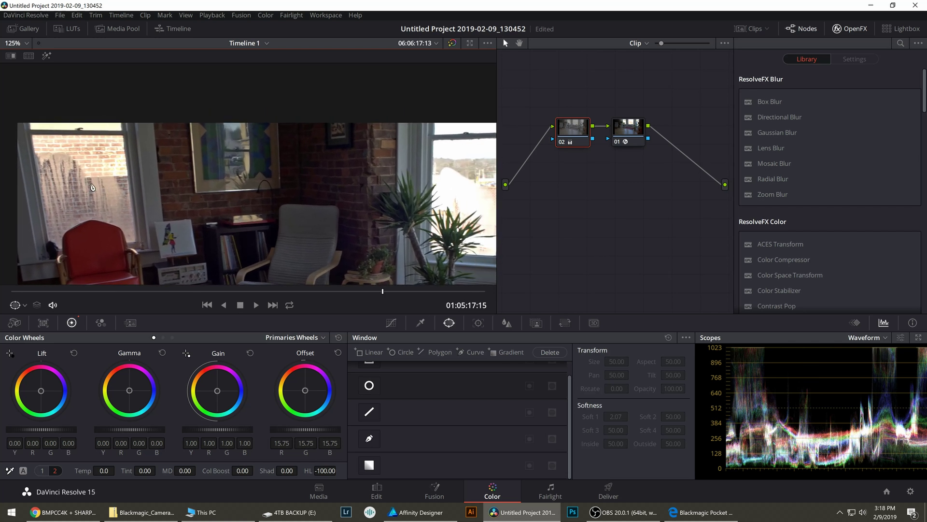
scroll(356, 175, up, 2)
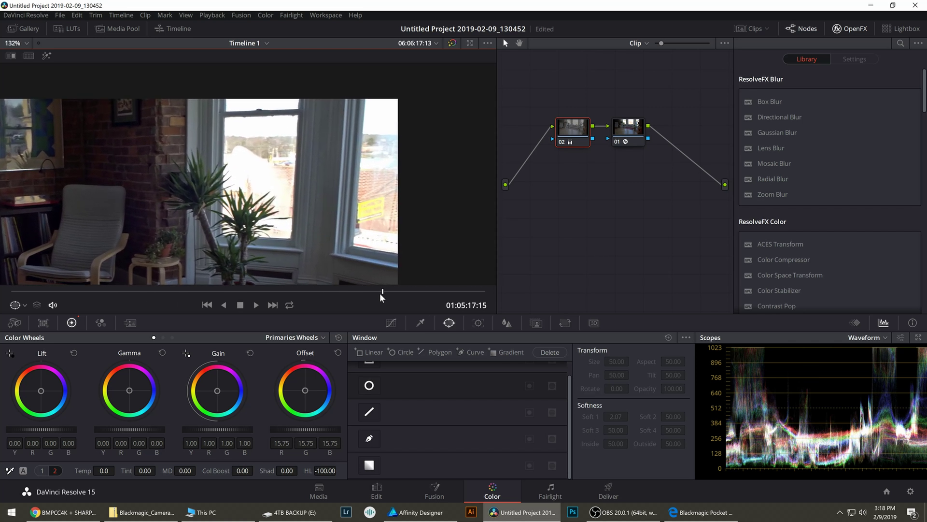
drag(380, 292, 374, 293)
drag(240, 433, 235, 430)
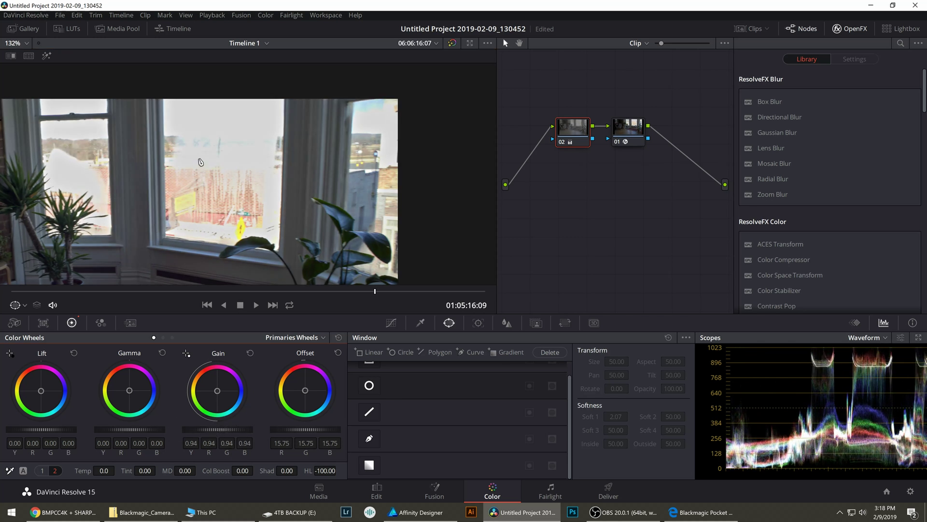
scroll(251, 155, down, 1)
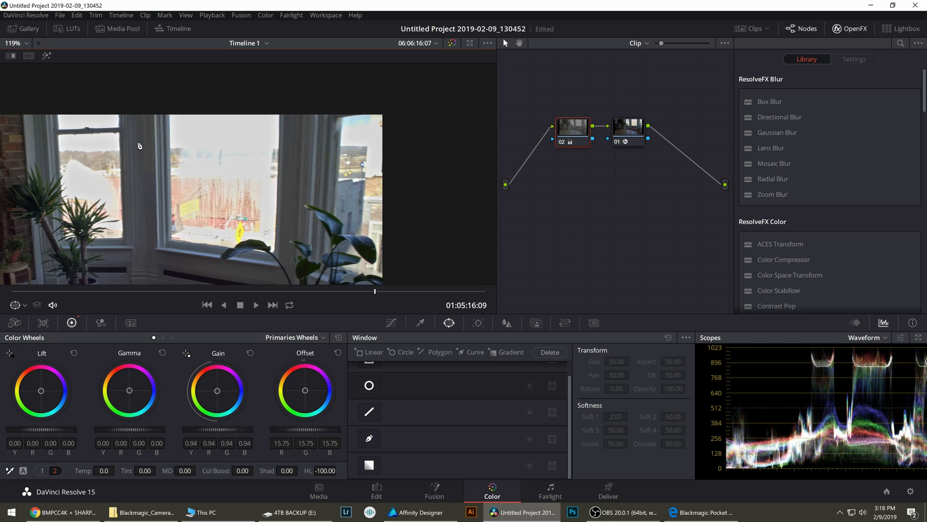
scroll(251, 140, down, 1)
scroll(270, 138, up, 4)
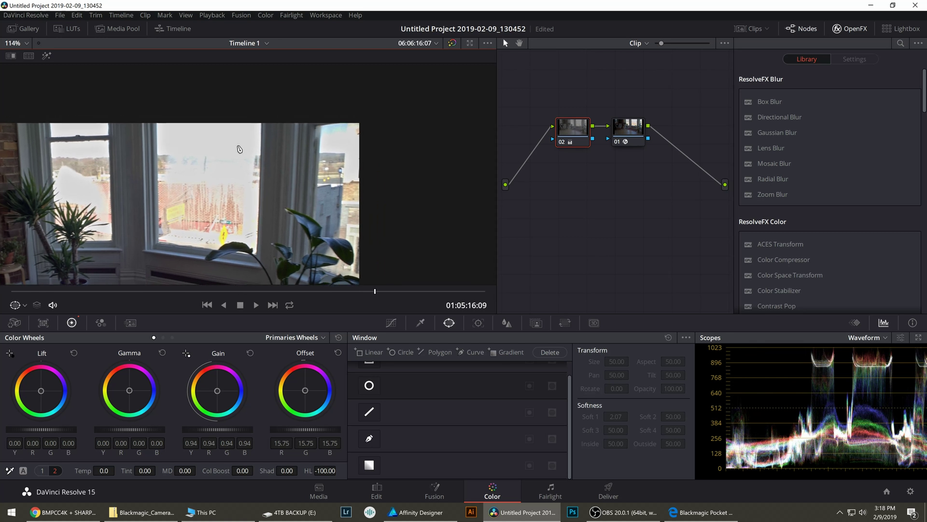
scroll(351, 151, down, 8)
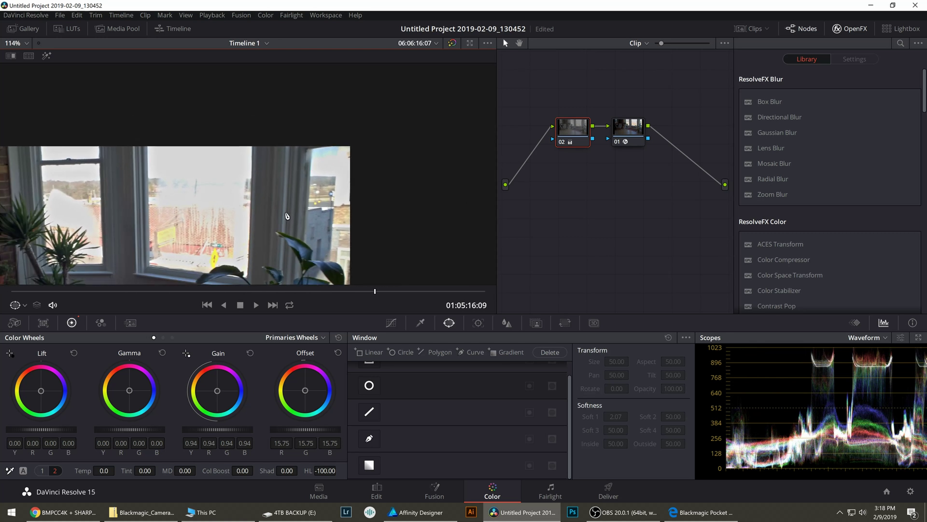